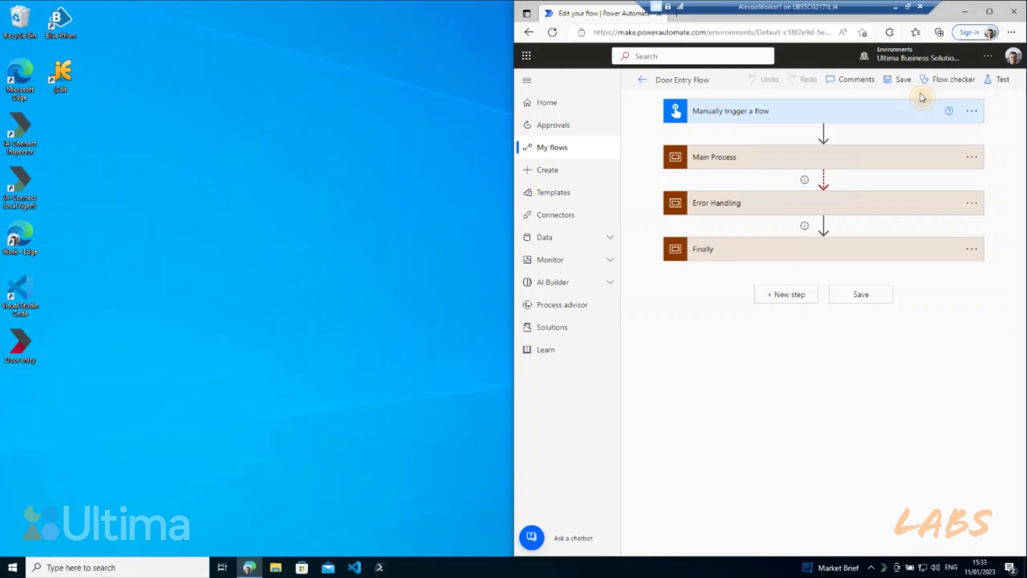
Step: Expand the Main Process scope of the Door Entry Flow and review its sequence of actions
click(759, 160)
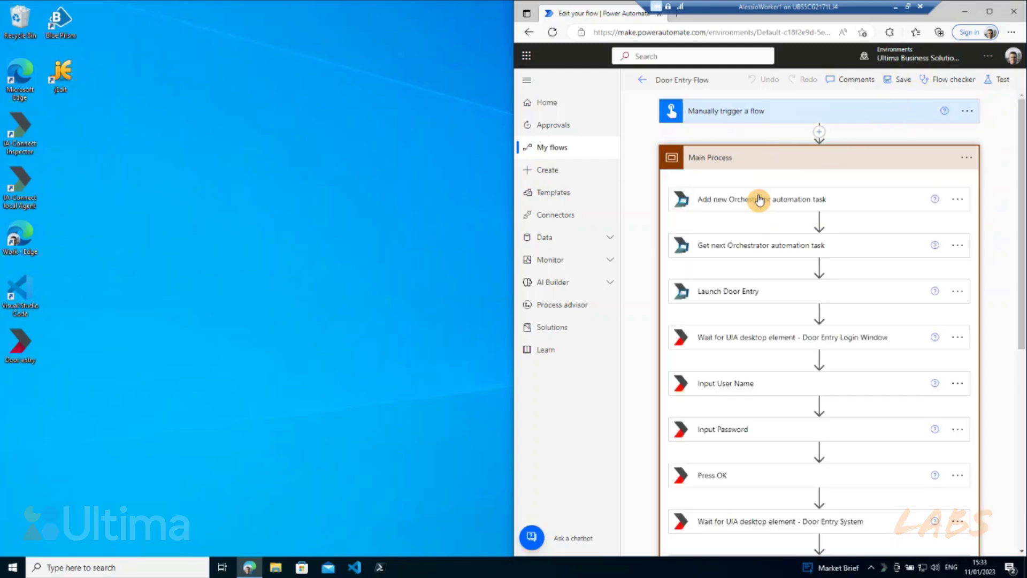
scroll(760, 229, down, 4)
scroll(759, 230, down, 3)
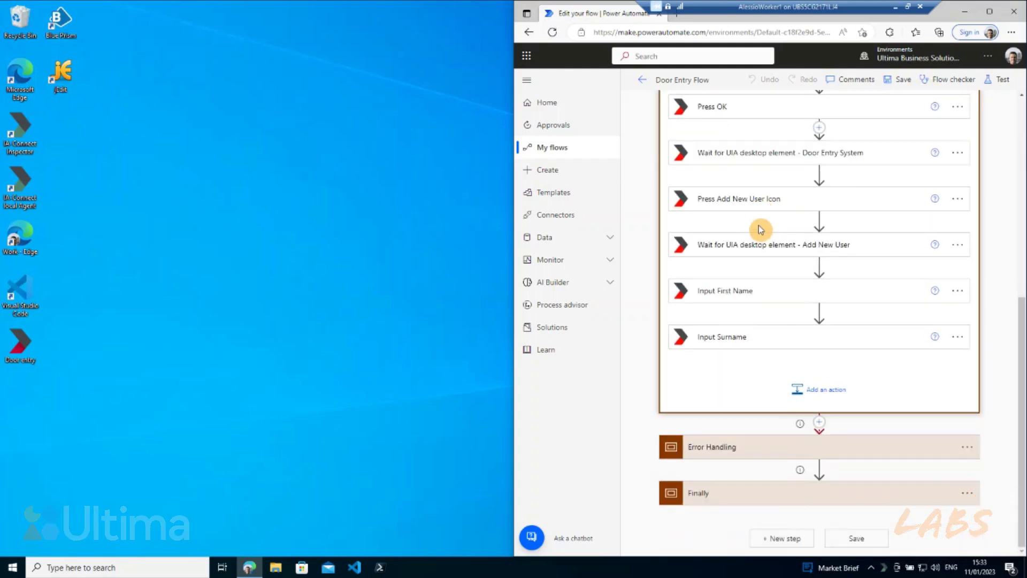
scroll(760, 229, up, 7)
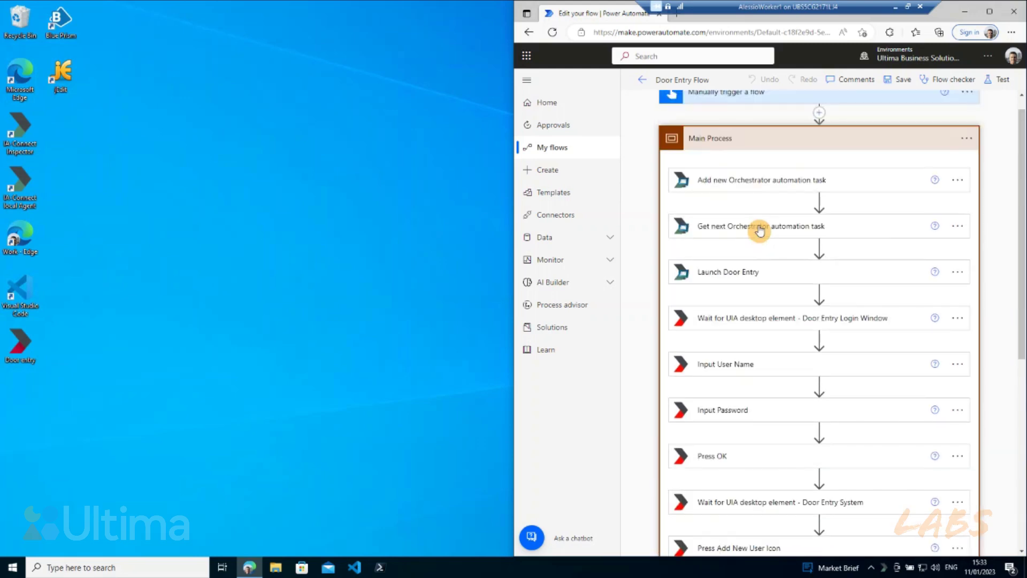
Step: Test the Door Entry Flow automatically with the recently used trigger from the succeeded run of 43 minutes ago
click(996, 80)
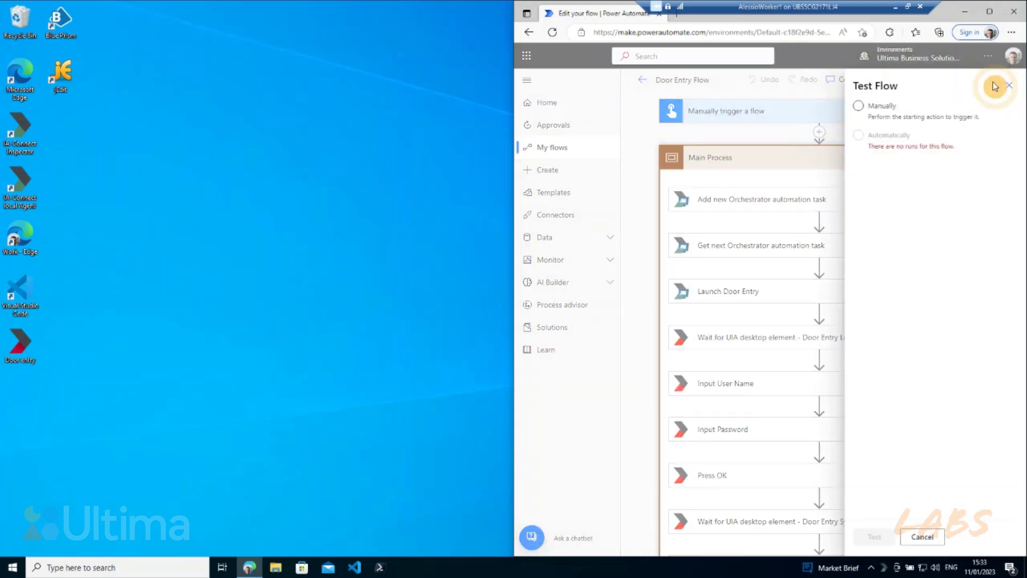
click(897, 136)
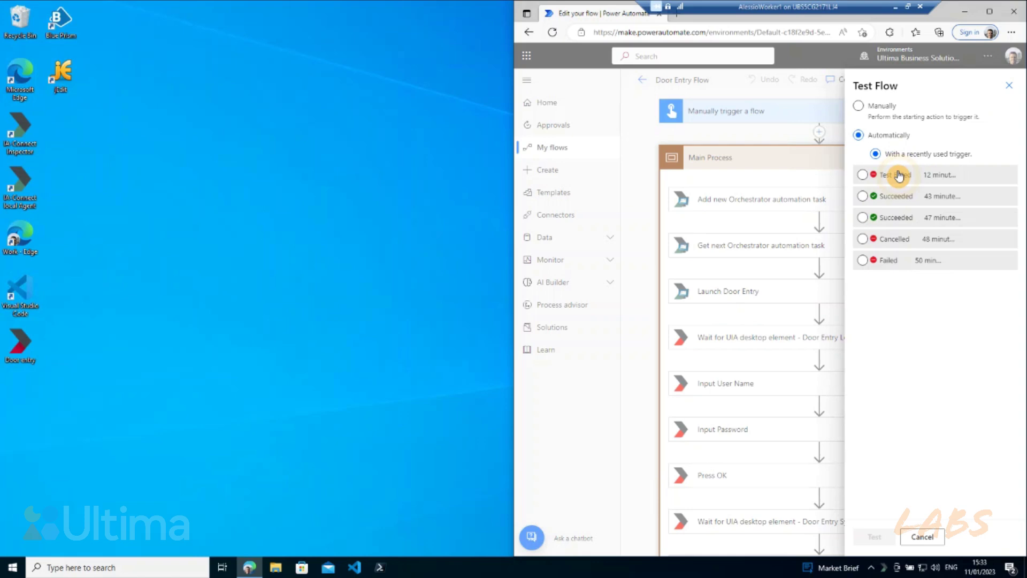
click(896, 195)
click(874, 536)
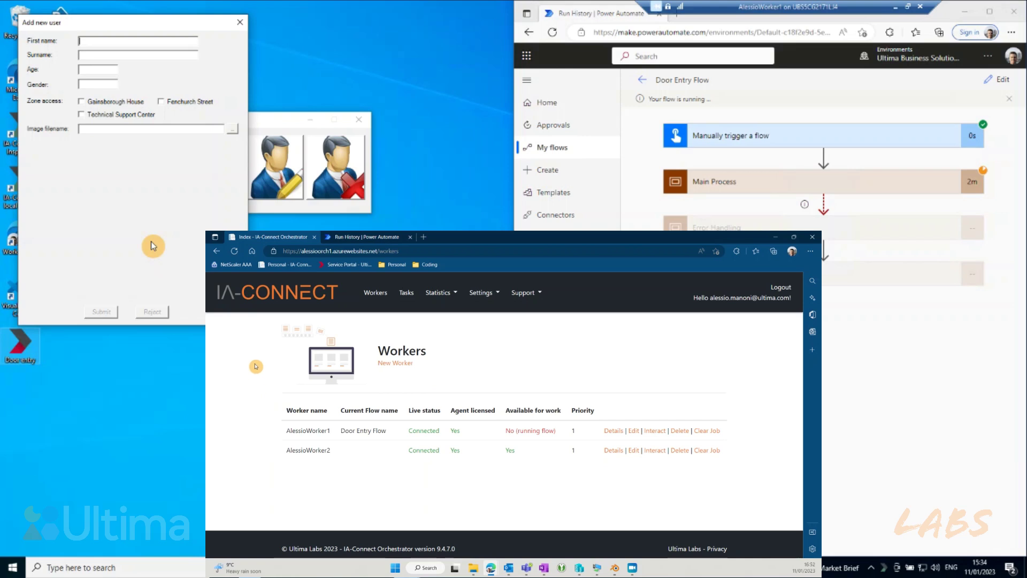
Step: Refresh the IA-Connect Orchestrator's Workers list during the run, and view the actions in the flow's Finally scope
click(235, 252)
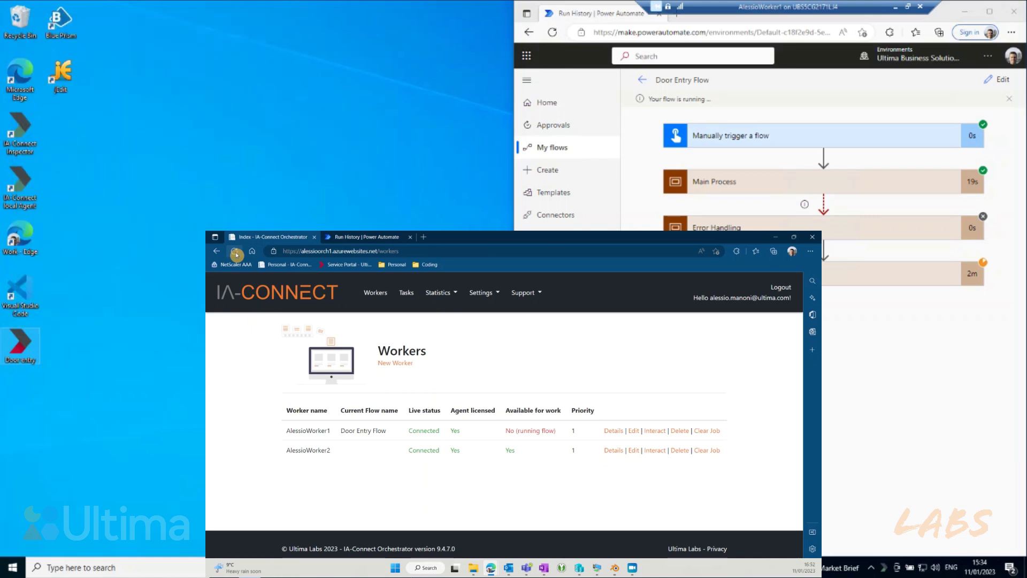
click(236, 255)
click(236, 255)
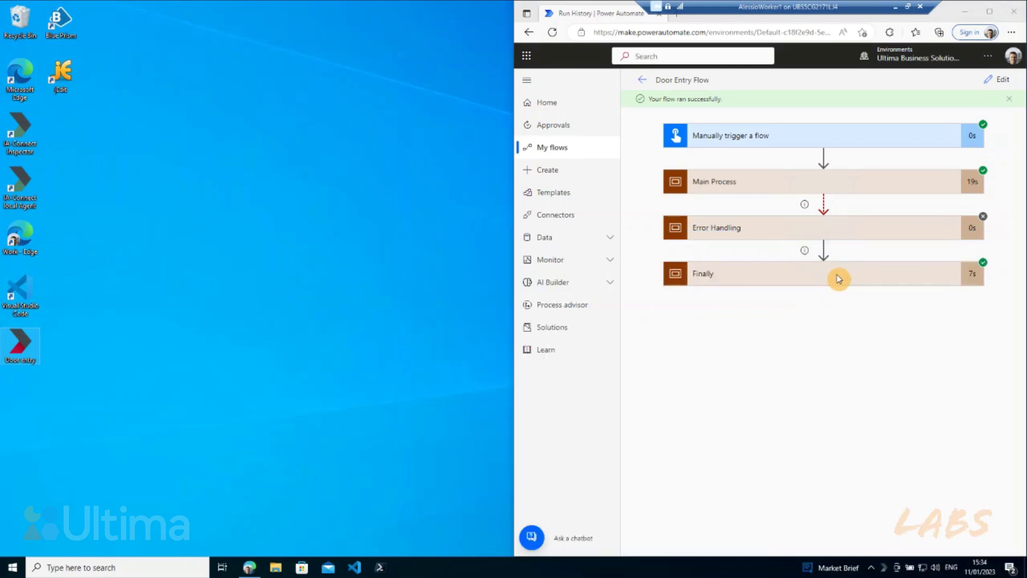
click(832, 284)
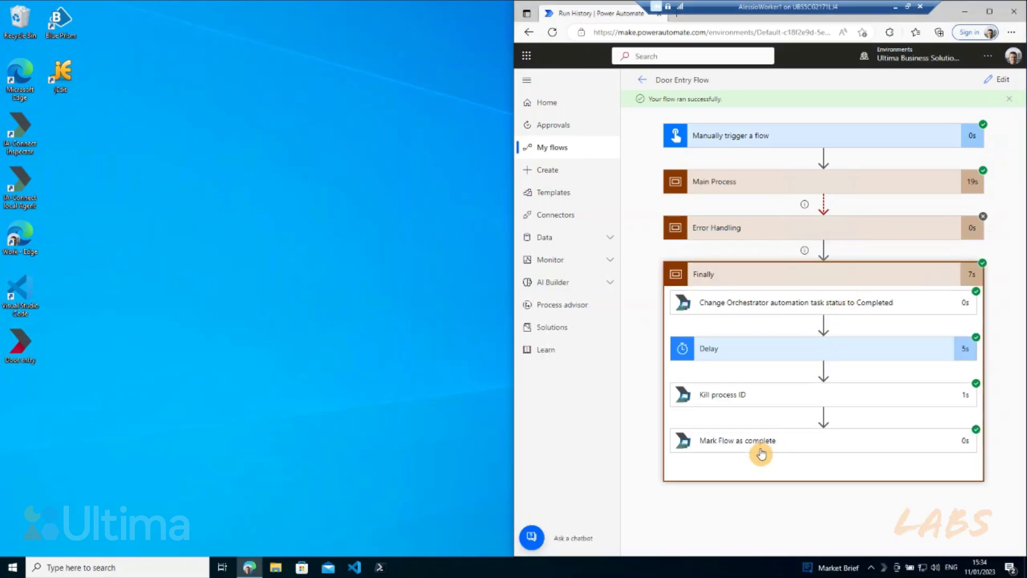
click(797, 286)
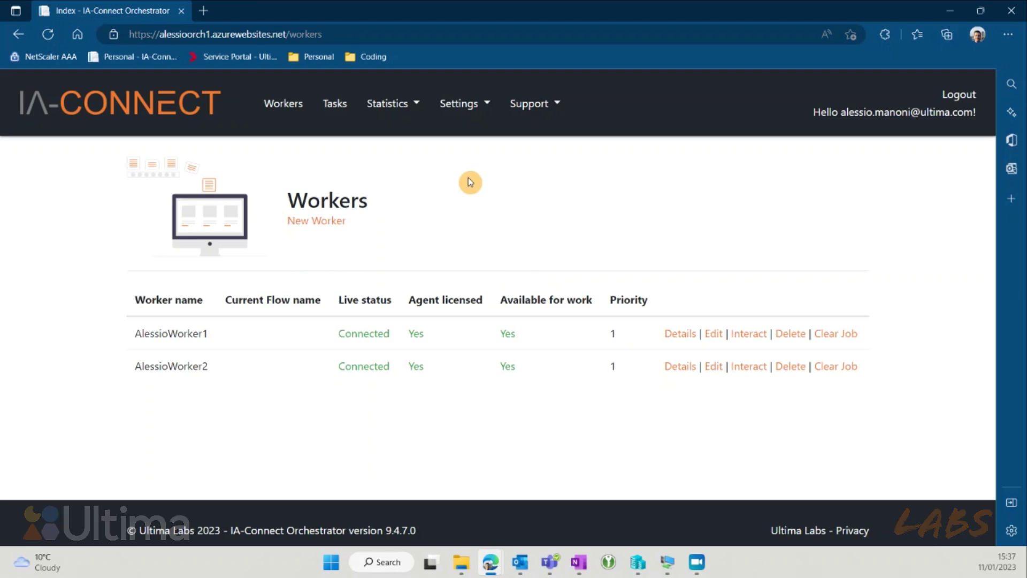
Step: Open the Orchestrator's flow statistics, review the details of the 15:37:56 Door Entry Flow run, and return to the list
click(398, 115)
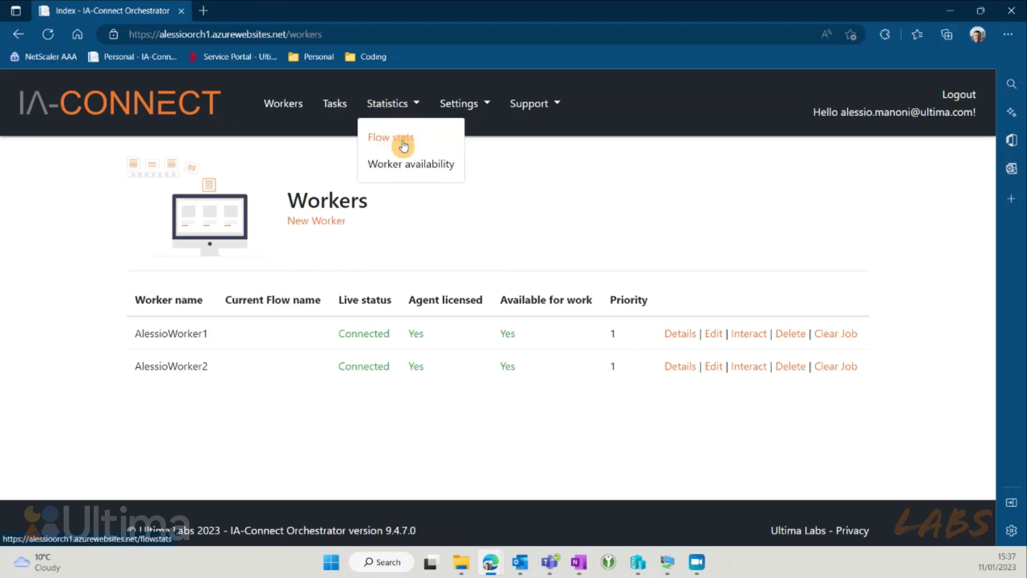
click(401, 138)
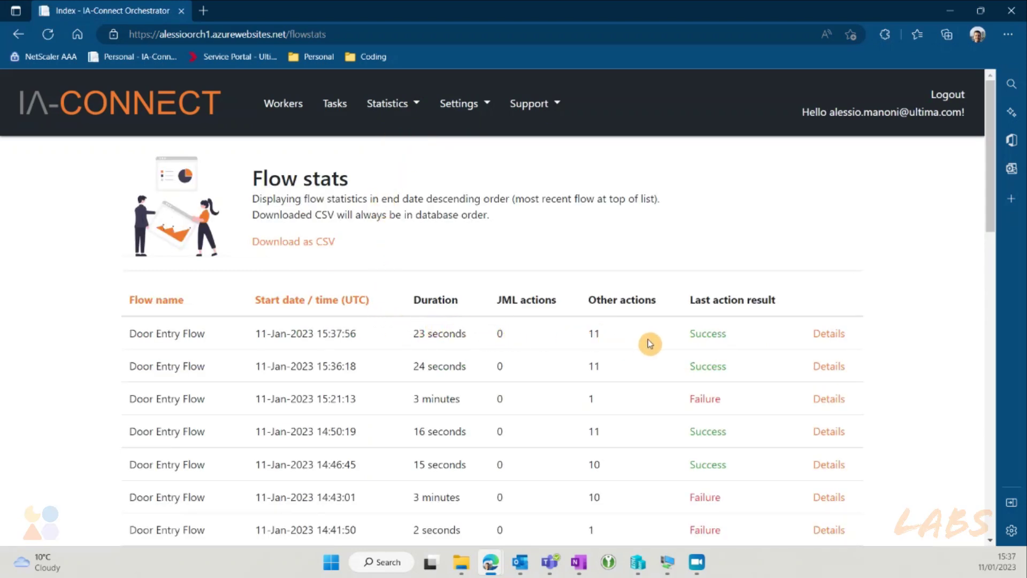
click(832, 337)
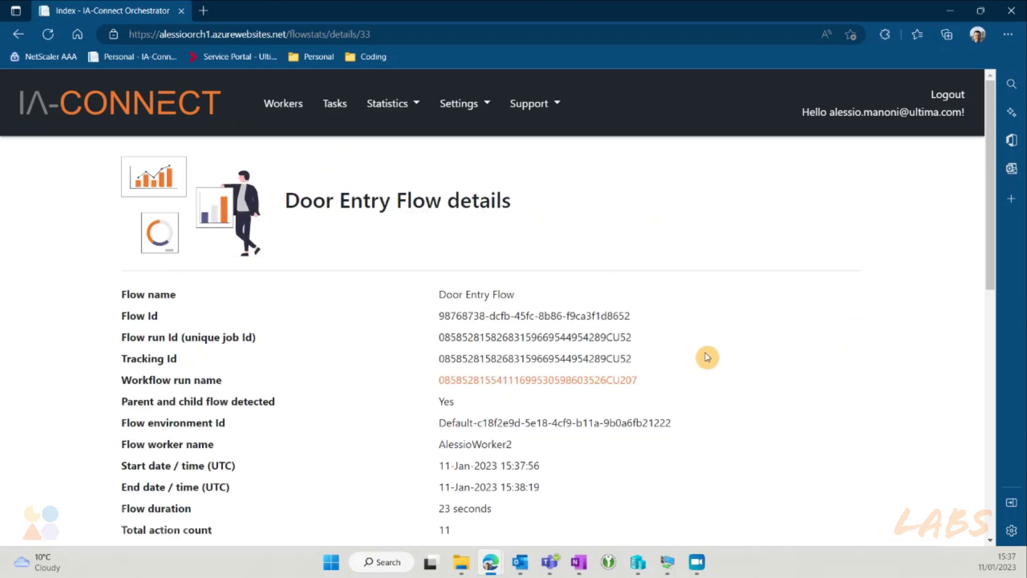
scroll(707, 357, down, 3)
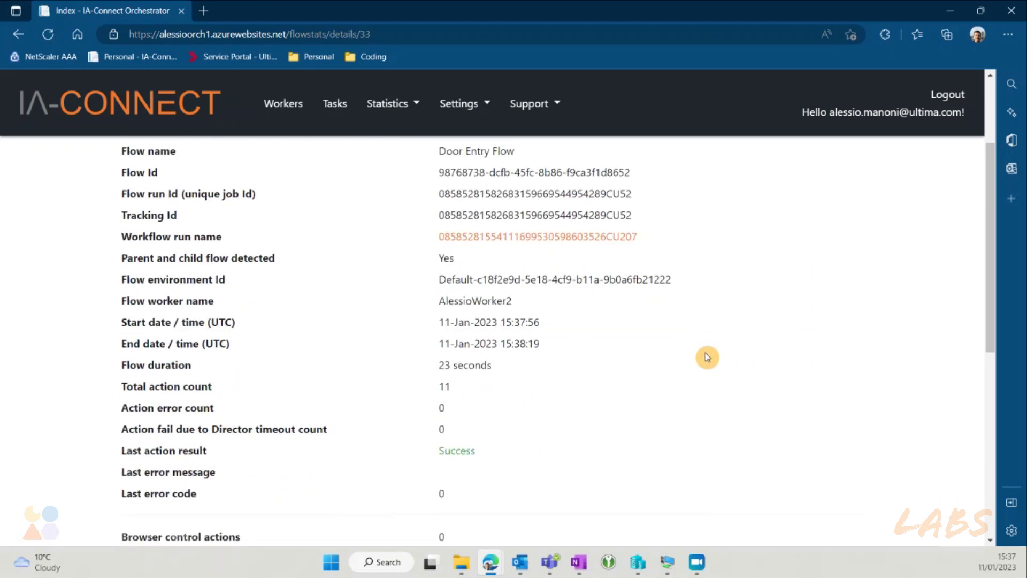
scroll(666, 324, down, 1)
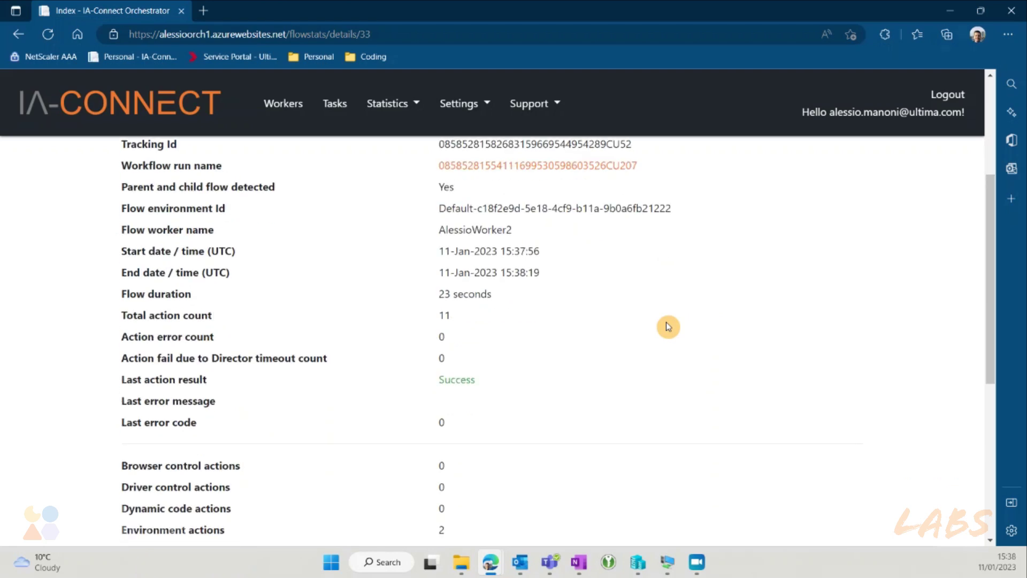
scroll(666, 322, down, 1)
scroll(666, 322, down, 4)
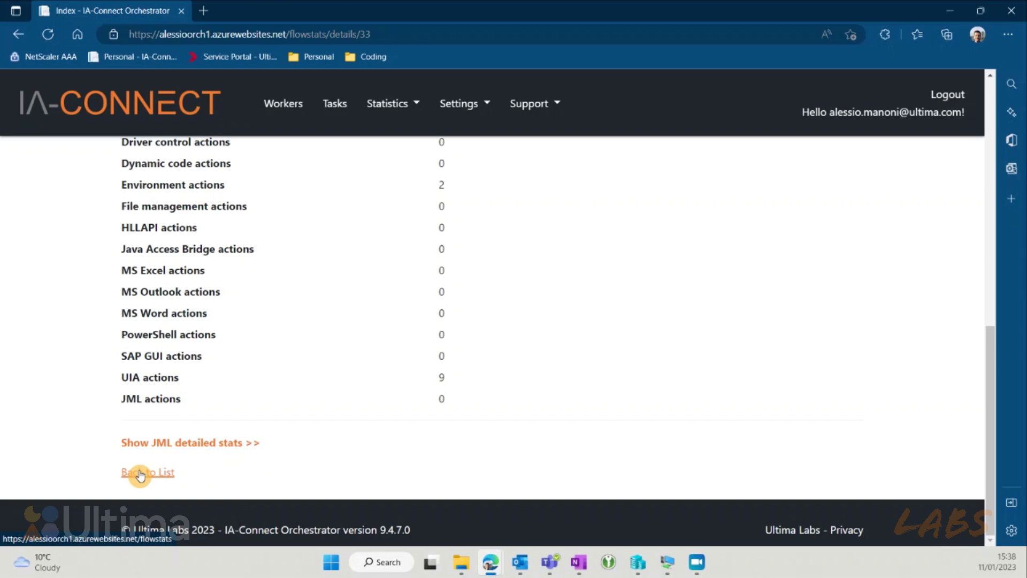
click(140, 474)
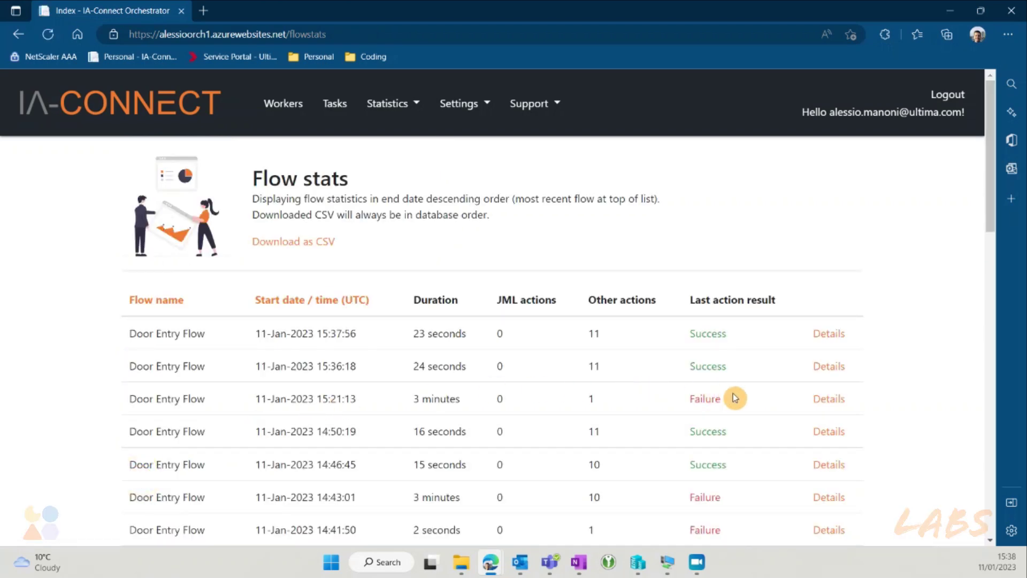
Step: Examine the details and last error message of the failed 15:21:13 Door Entry Flow run, and return to the list
click(817, 400)
scroll(800, 404, down, 3)
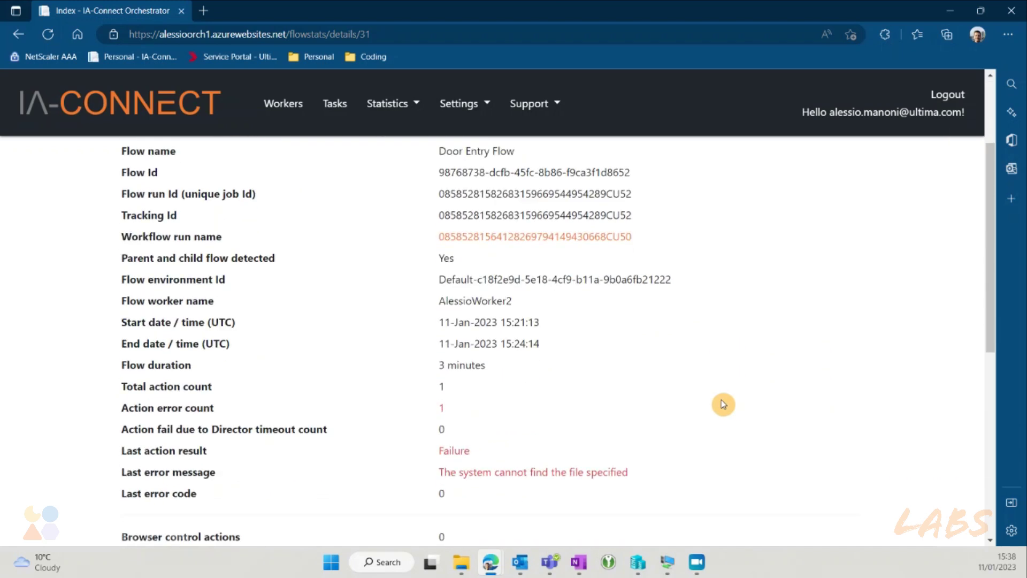
drag(649, 472, 368, 476)
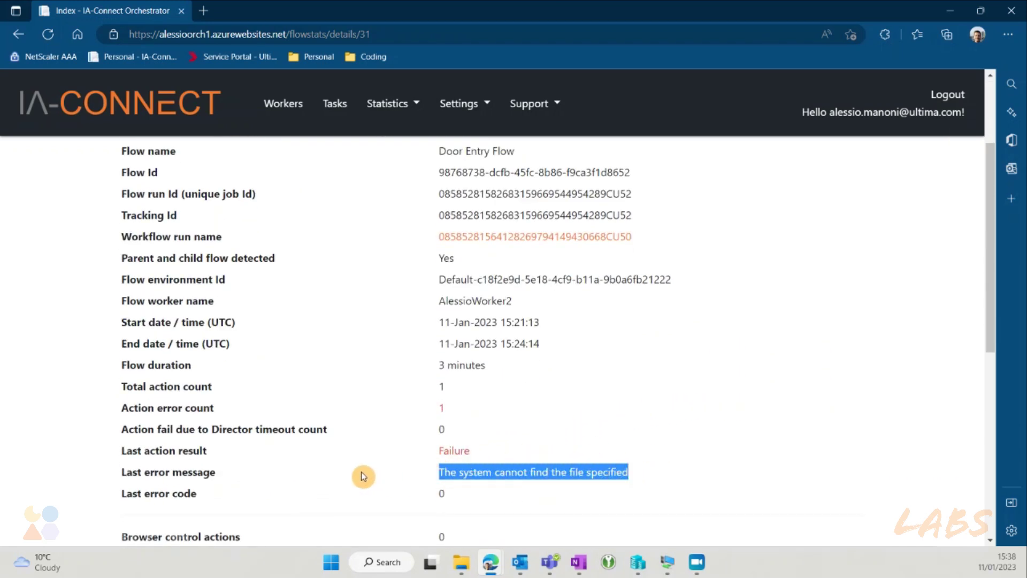
click(361, 472)
scroll(362, 473, down, 3)
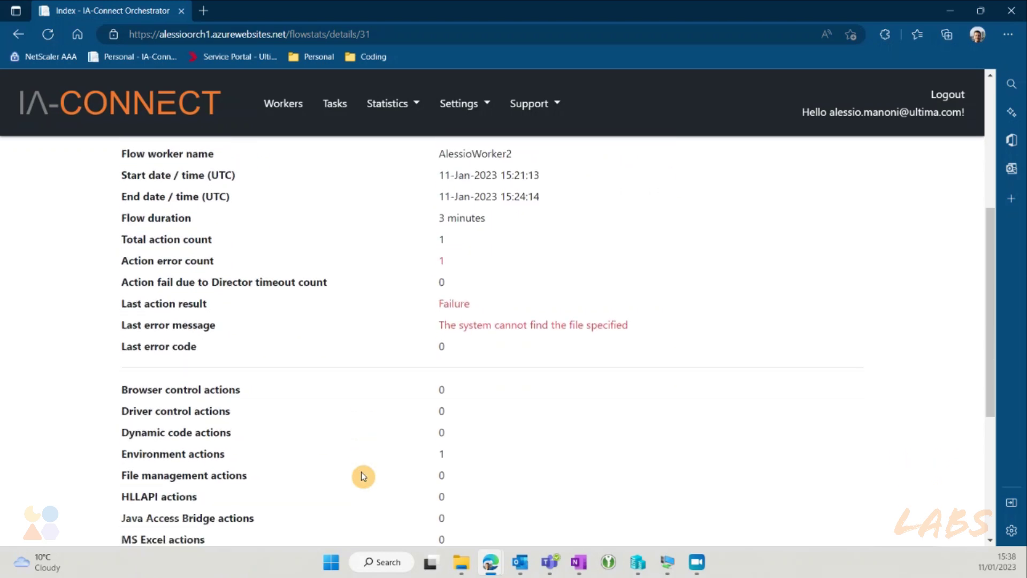
scroll(363, 476, down, 4)
click(146, 531)
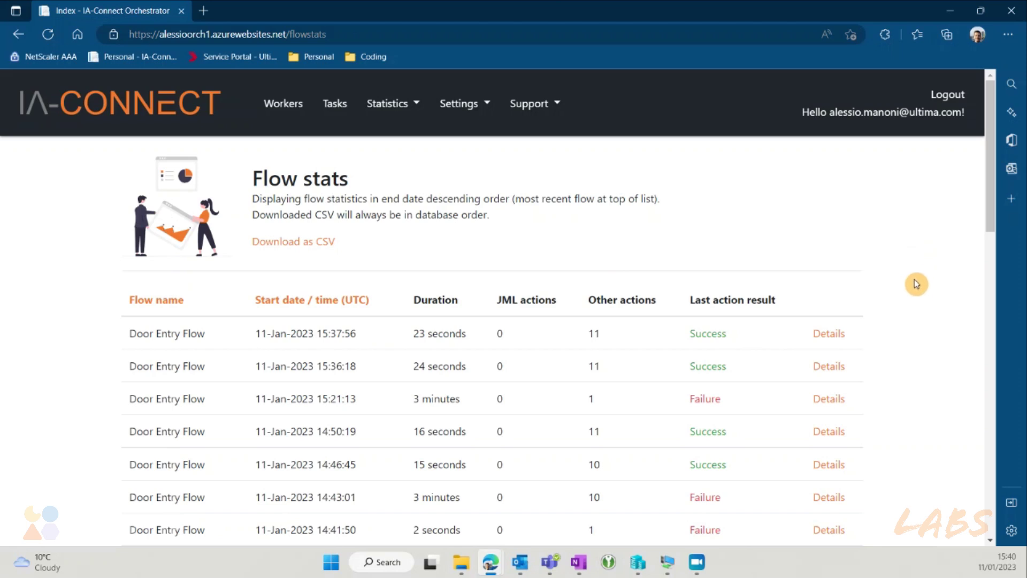
Step: Open the 15:37:56 run in Power Automate from its flow details and inspect the Main Process scope
click(828, 340)
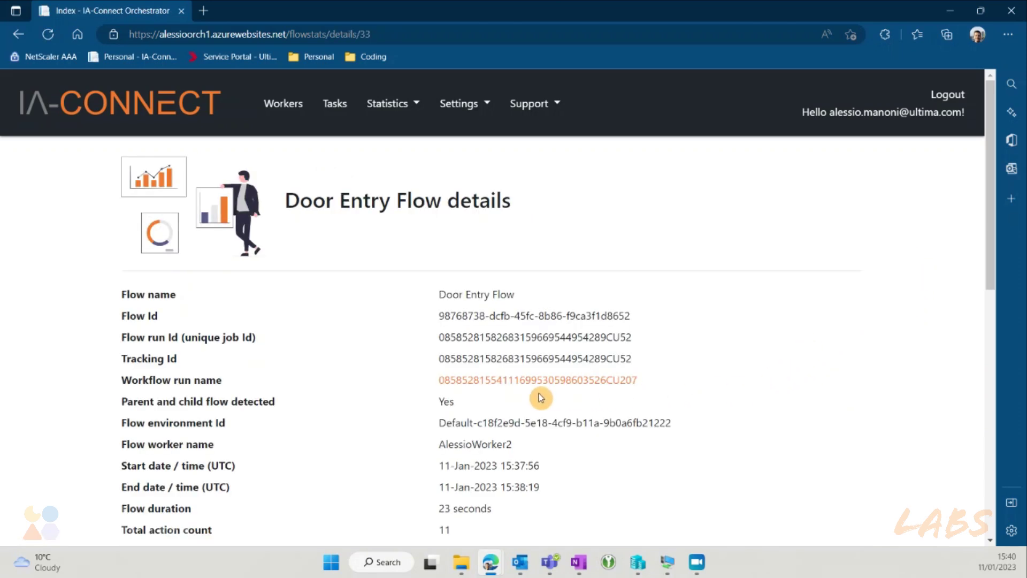
click(450, 383)
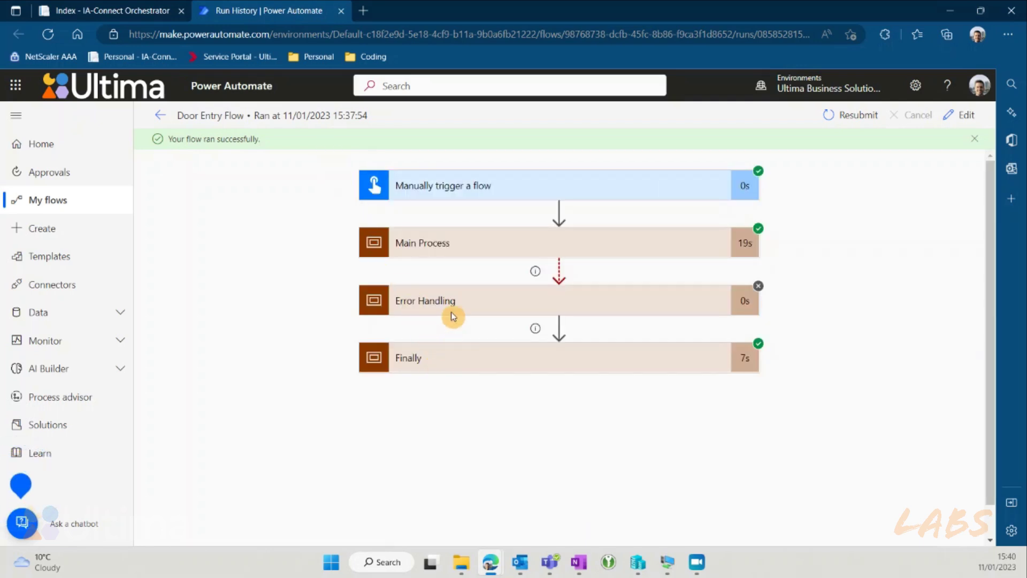
click(458, 245)
click(458, 245)
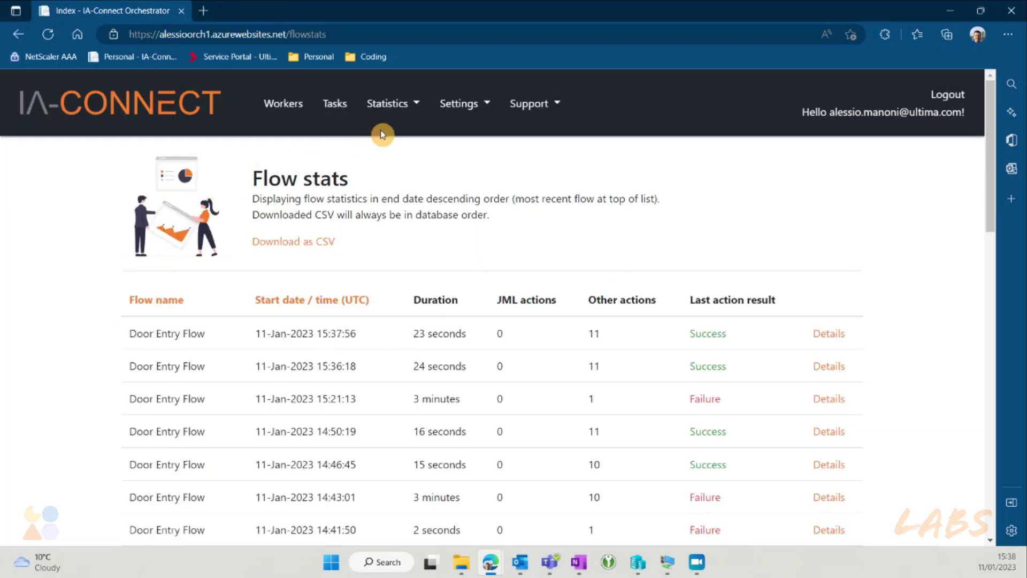
Step: Open the worker availability statistics, examine the details of the 14:45:47 Door Entry Flow entry, and return to the list
click(410, 111)
click(408, 170)
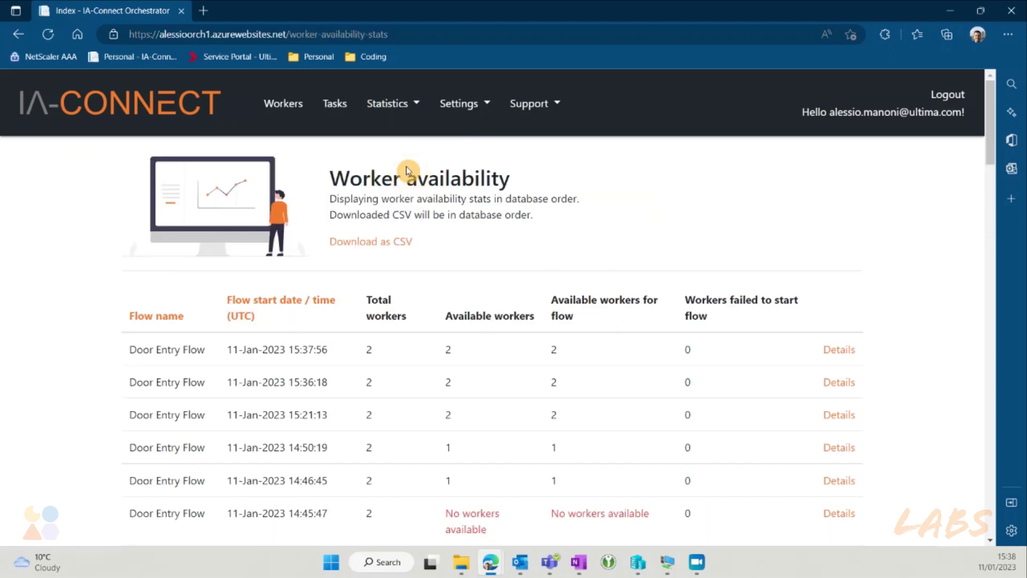
scroll(407, 170, down, 1)
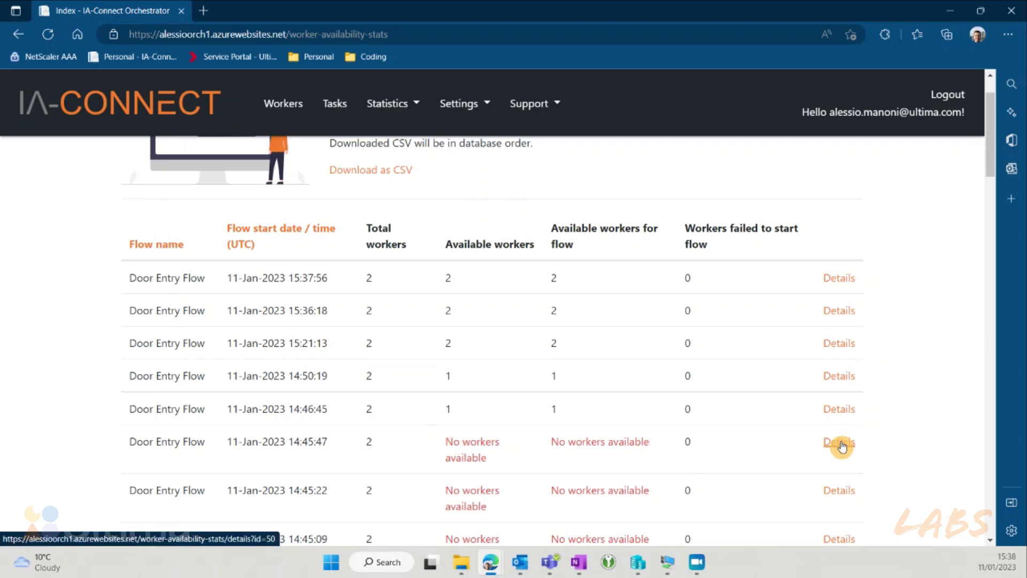
click(839, 442)
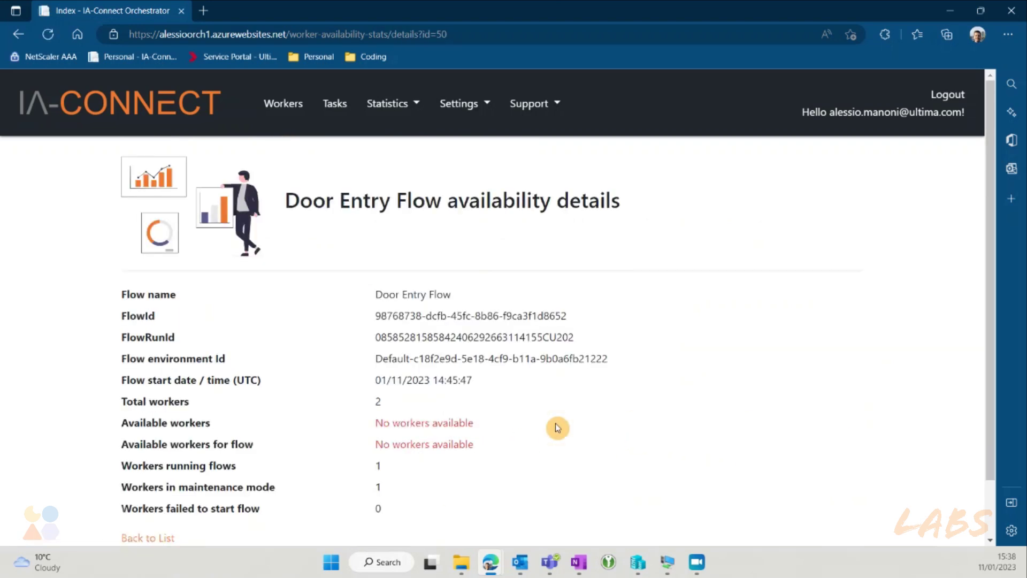
scroll(429, 419, down, 1)
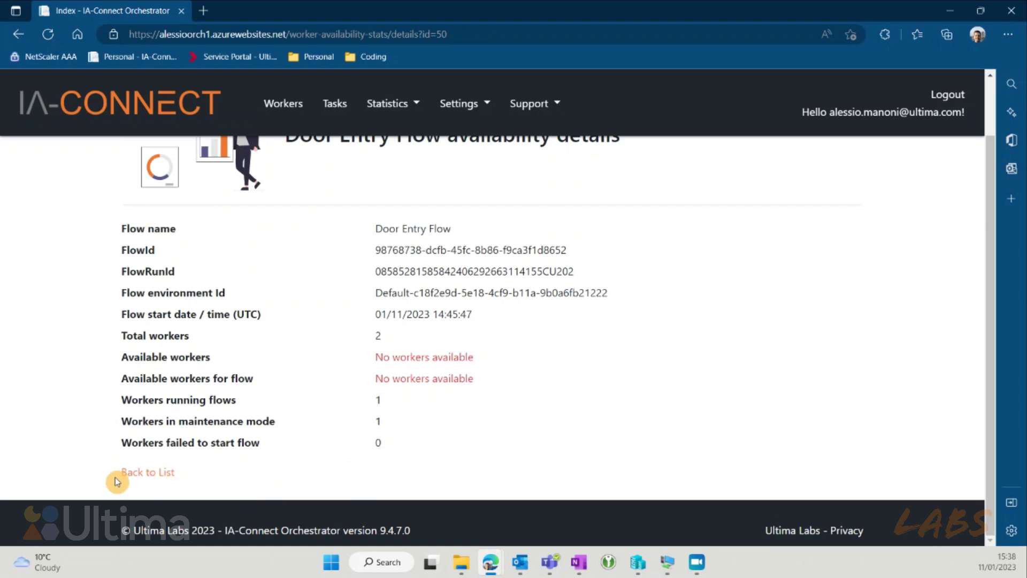
click(133, 474)
Step: Compare the worker availability details of the 14:46:45 and 15:37:56 Door Entry Flow entries
click(829, 480)
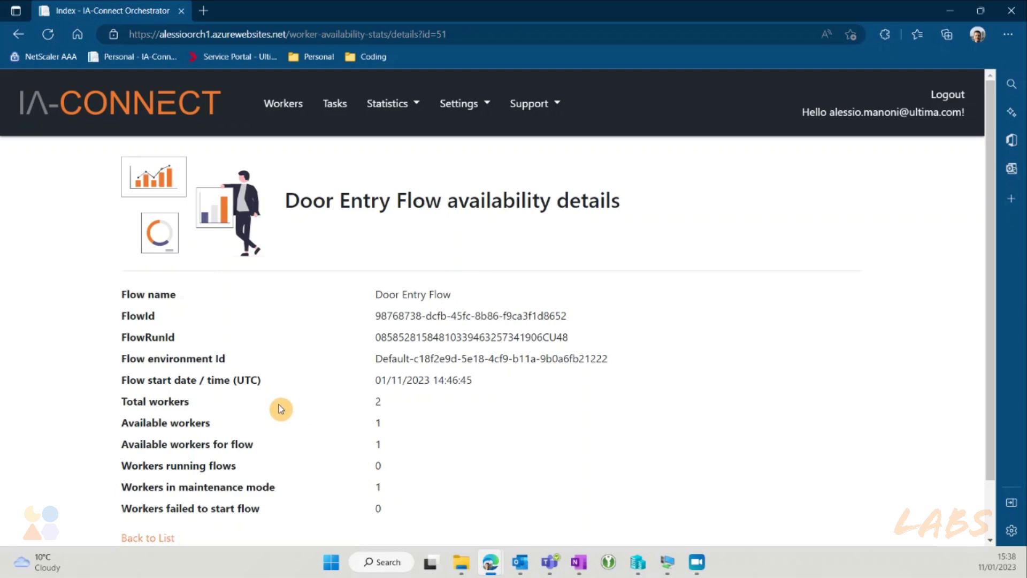
scroll(280, 409, down, 2)
click(141, 474)
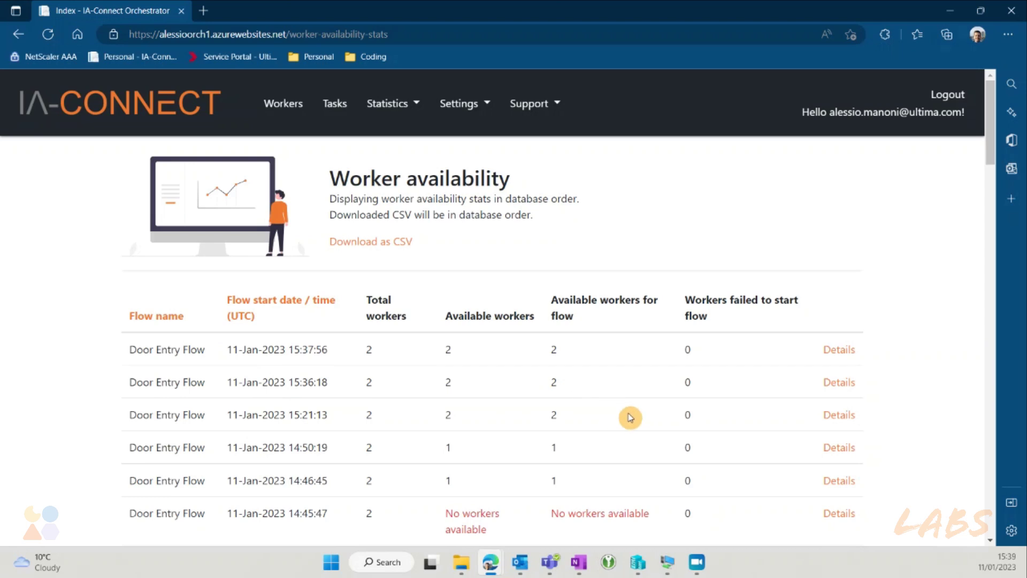
click(838, 351)
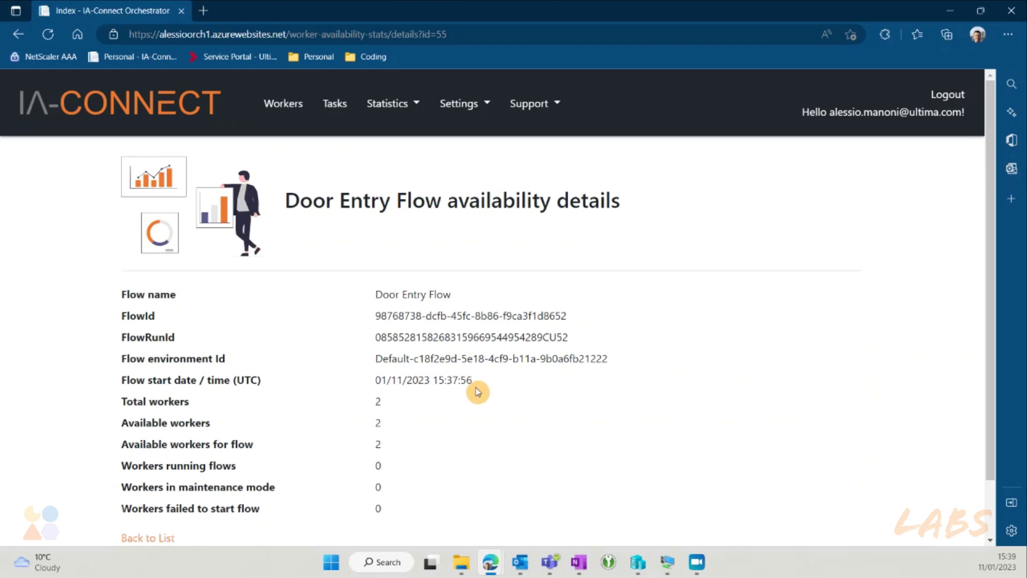
click(148, 538)
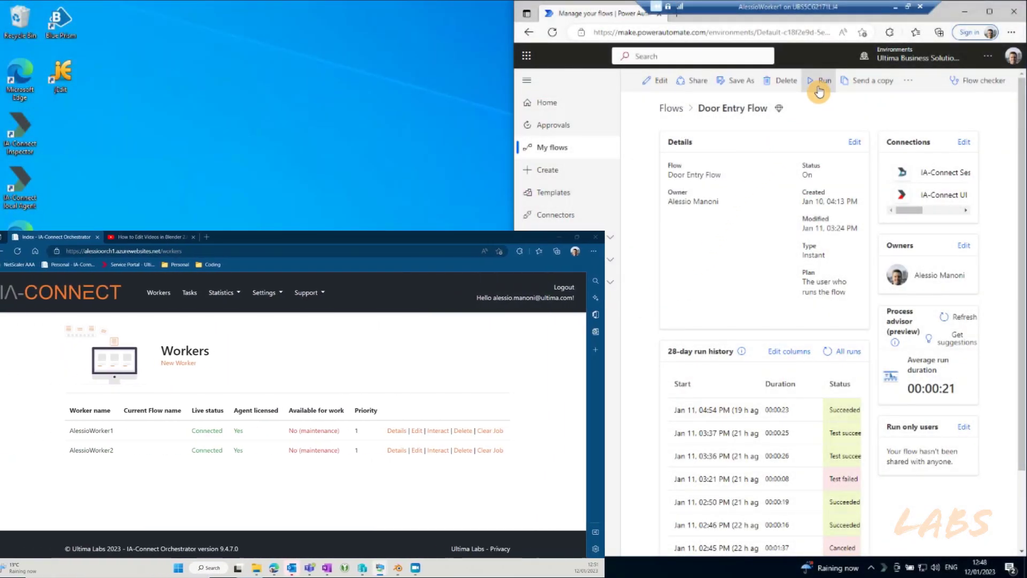
Step: Run the Door Entry Flow from its Power Automate details page and close the run confirmation
click(819, 81)
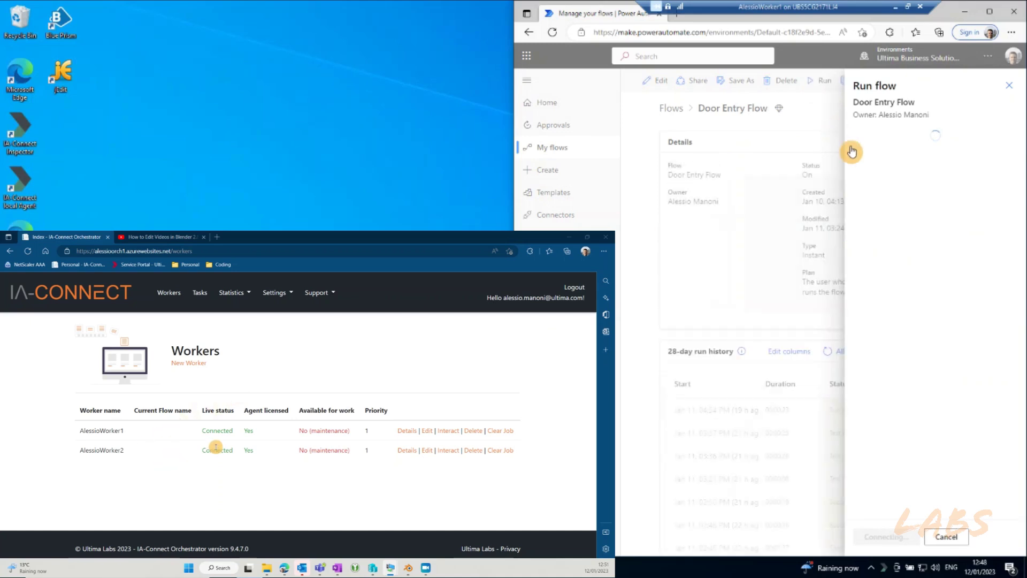
click(885, 536)
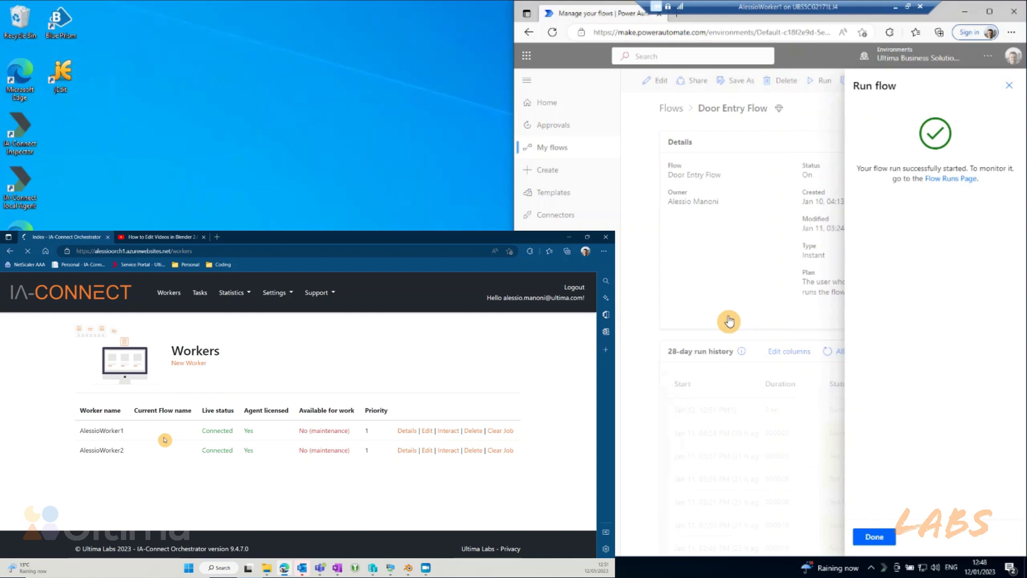
click(728, 322)
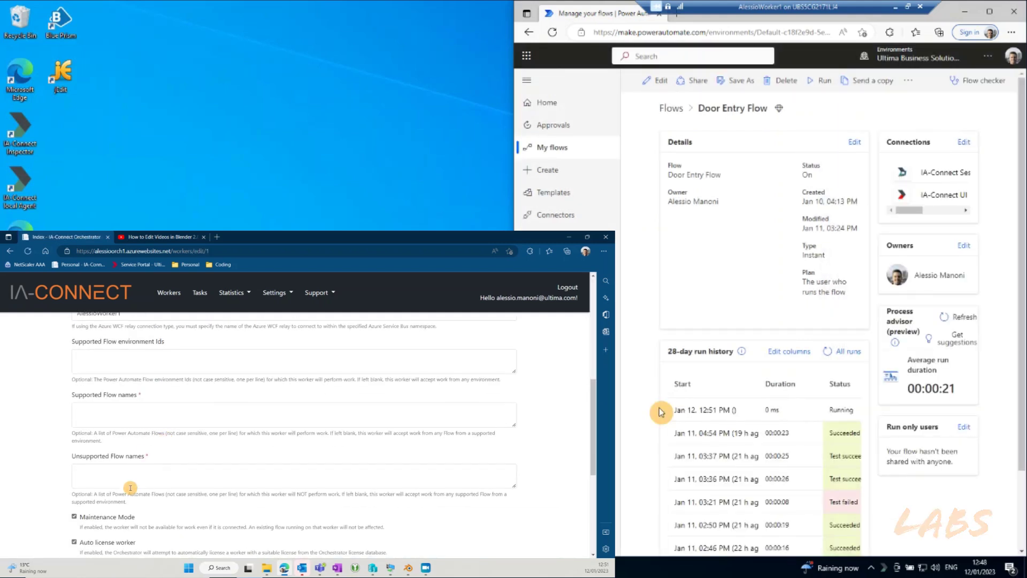
Step: Open the currently running 12:51 PM run from the Door Entry Flow's run history
click(701, 410)
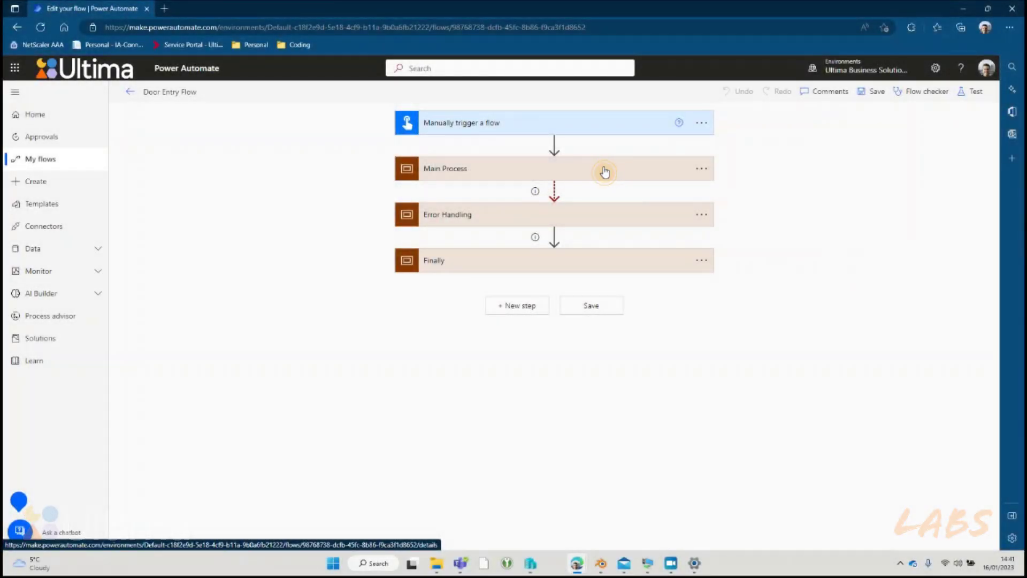
Step: In the Main Process scope, set the retry policy type of the Add new Orchestrator automation task action to Fixed Interval
click(603, 170)
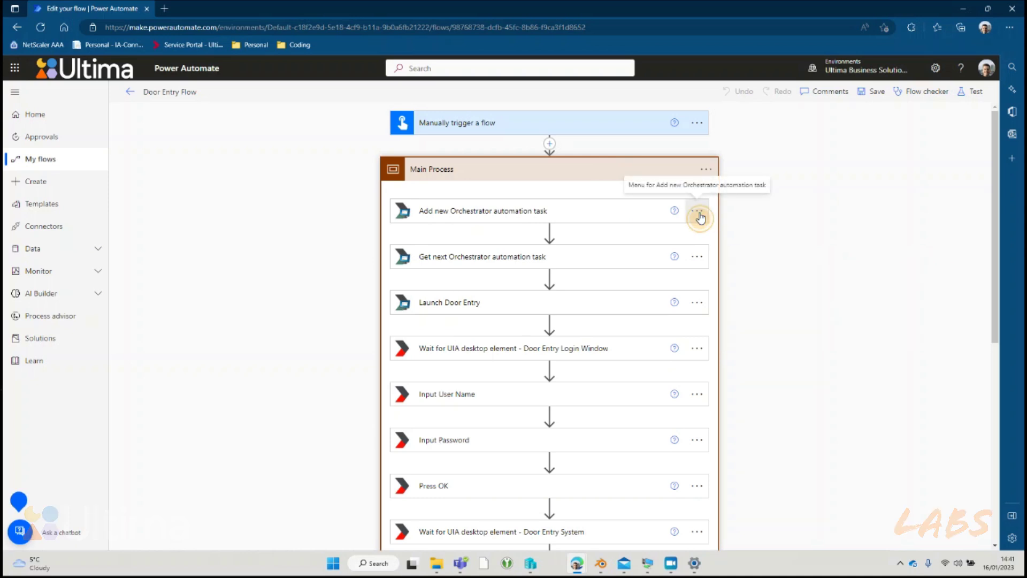
click(697, 212)
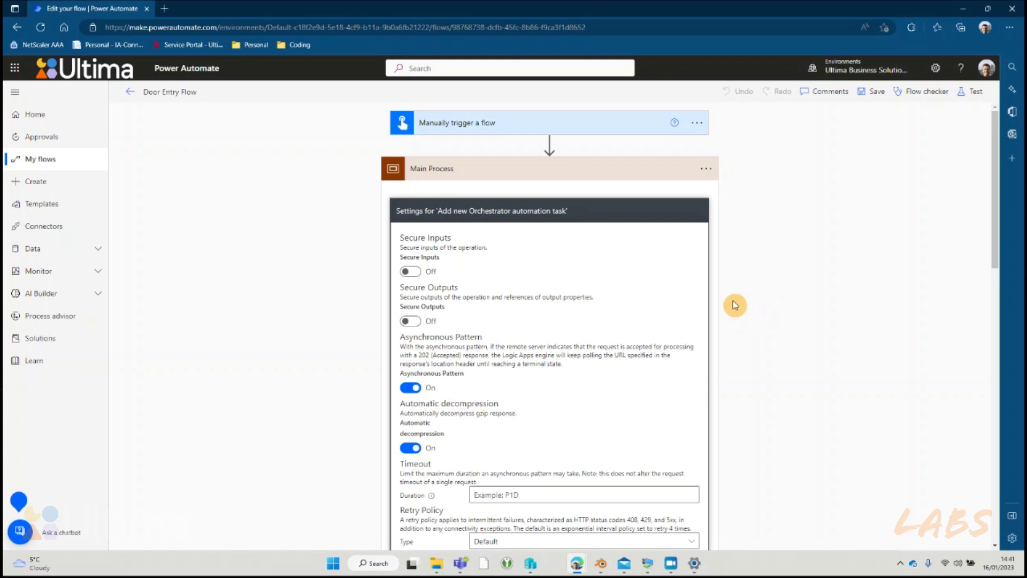
scroll(416, 428, down, 3)
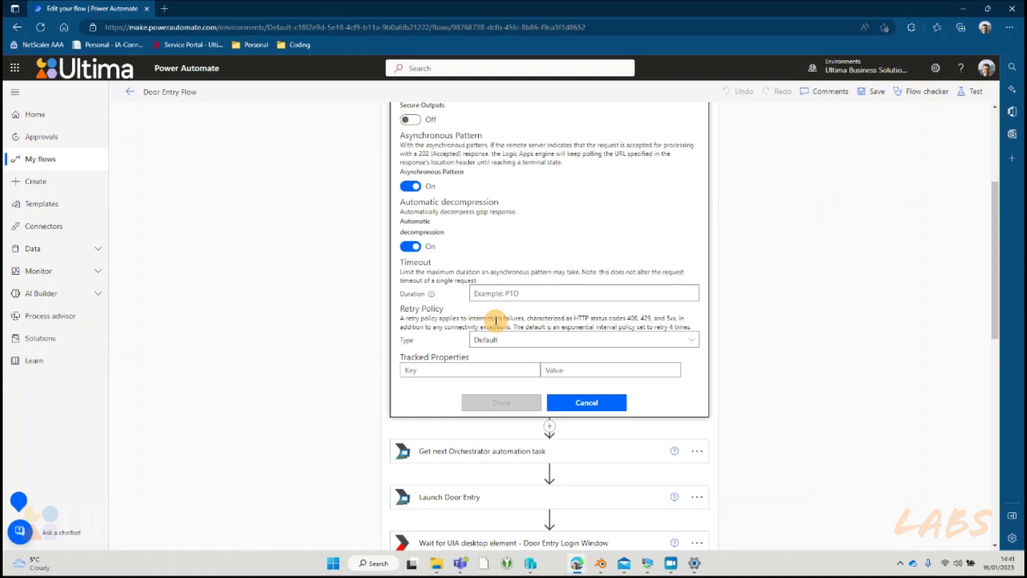
click(502, 340)
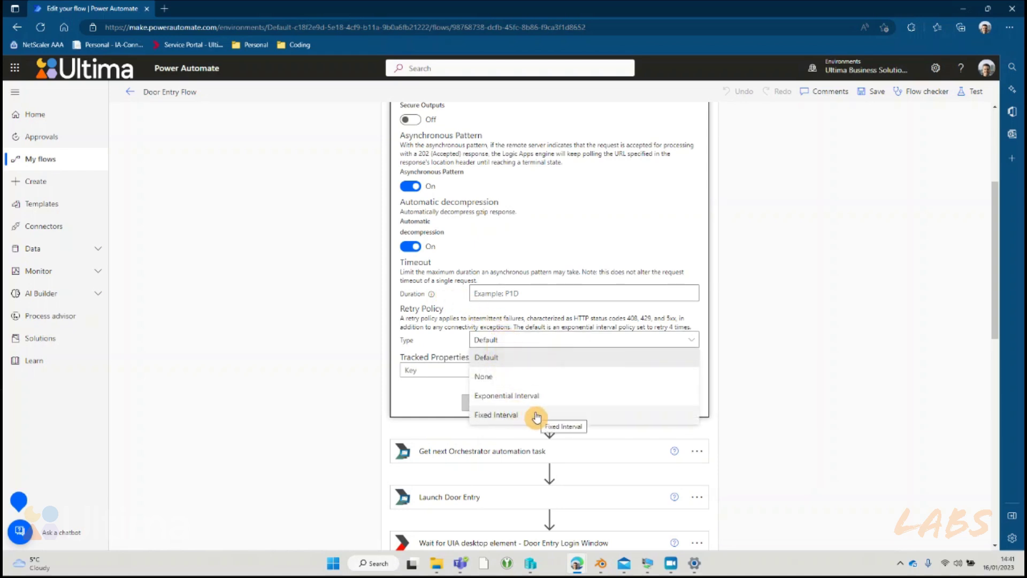
click(536, 416)
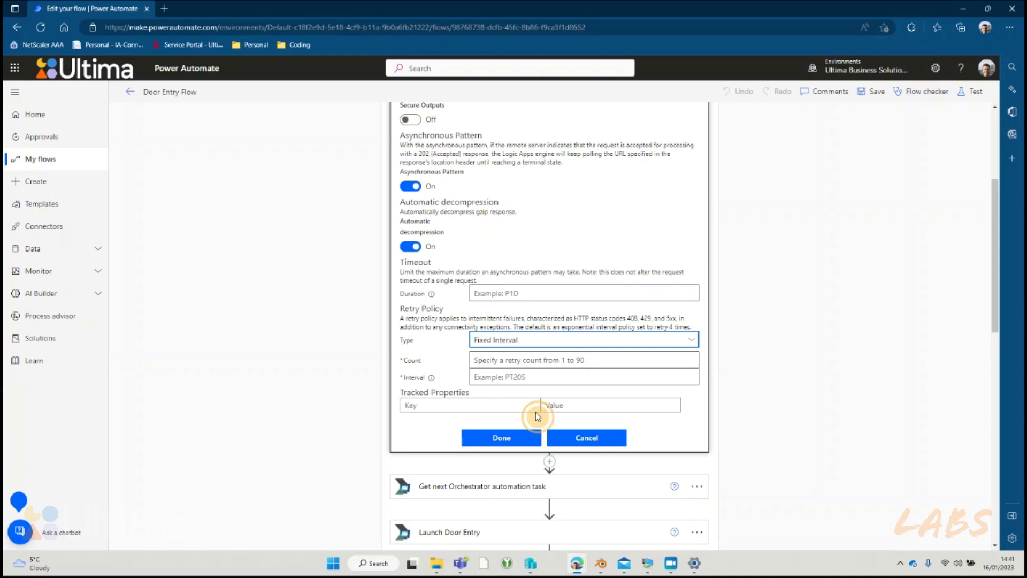
Step: Set the retry count to 5 and the interval to PT60S, and confirm the action's settings
click(535, 361)
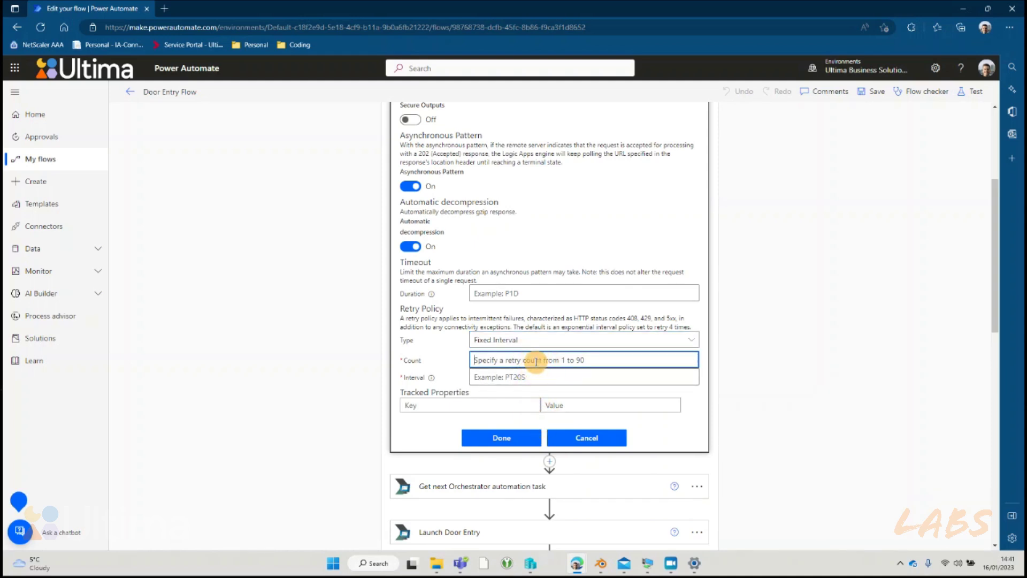
text(5)
click(533, 376)
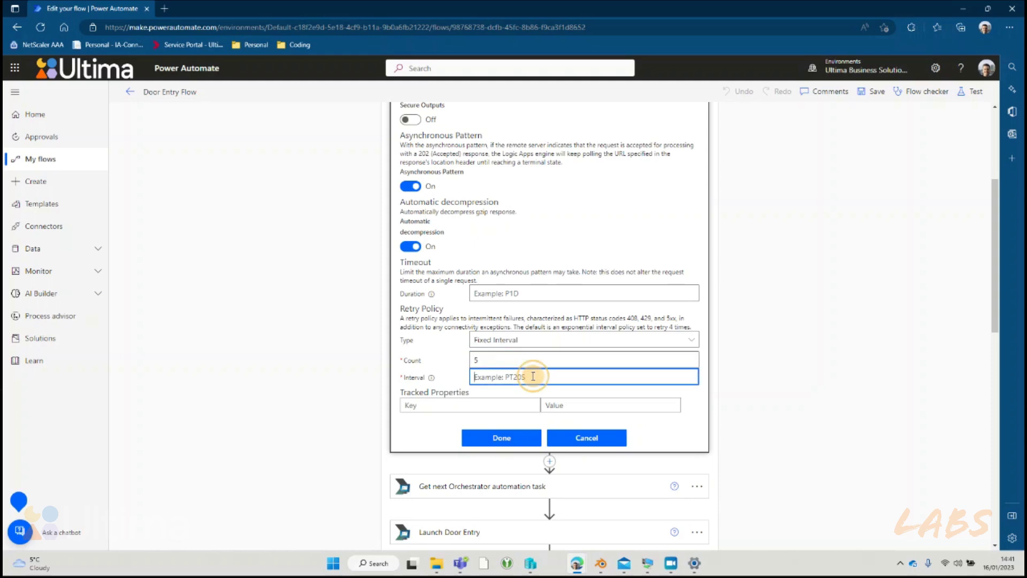
text(PT60S)
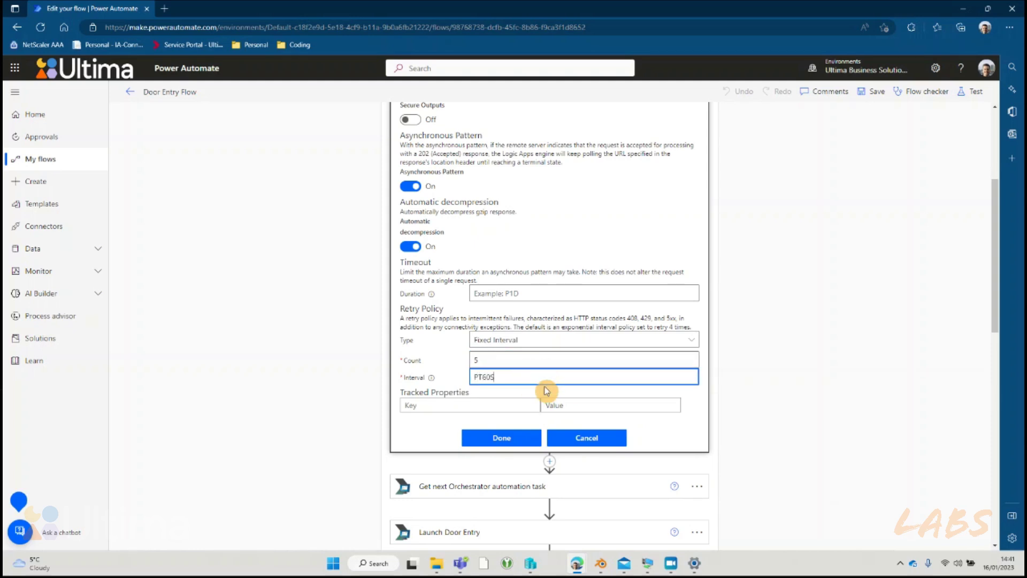
click(516, 438)
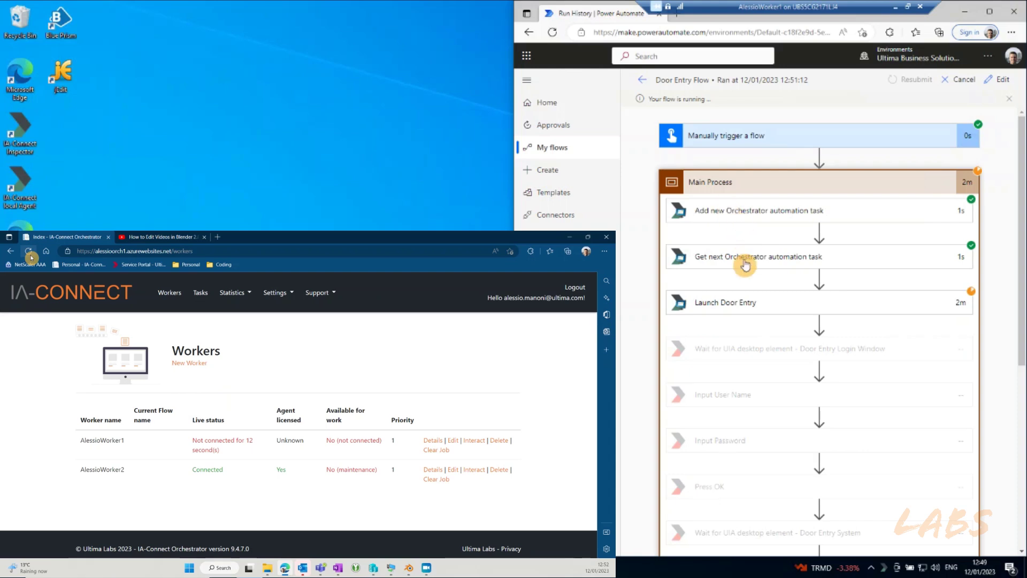
Step: Refresh the workers list in IA-Connect Orchestrator repeatedly to check each worker's live status and availability for work
click(30, 253)
click(29, 254)
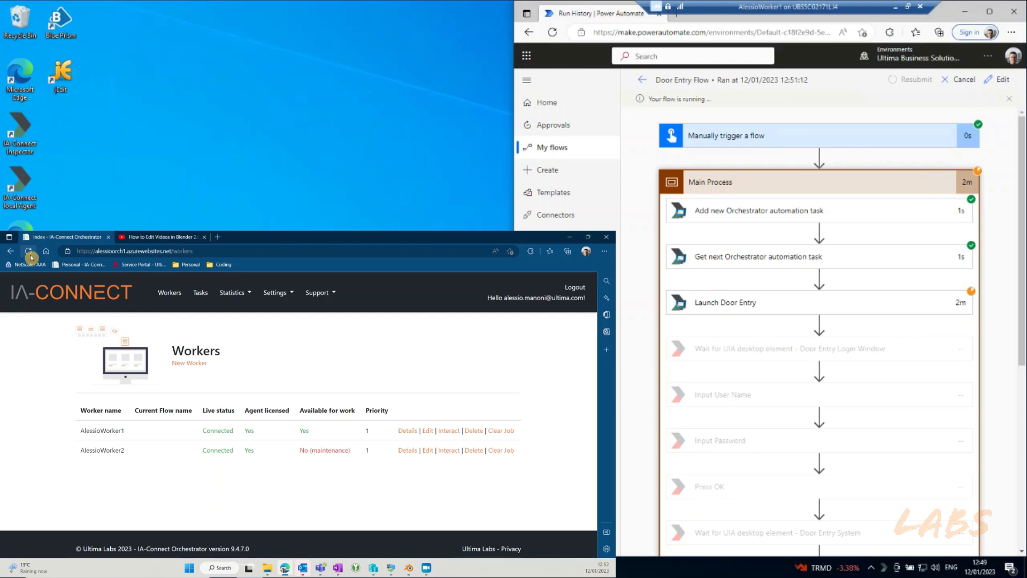
click(30, 254)
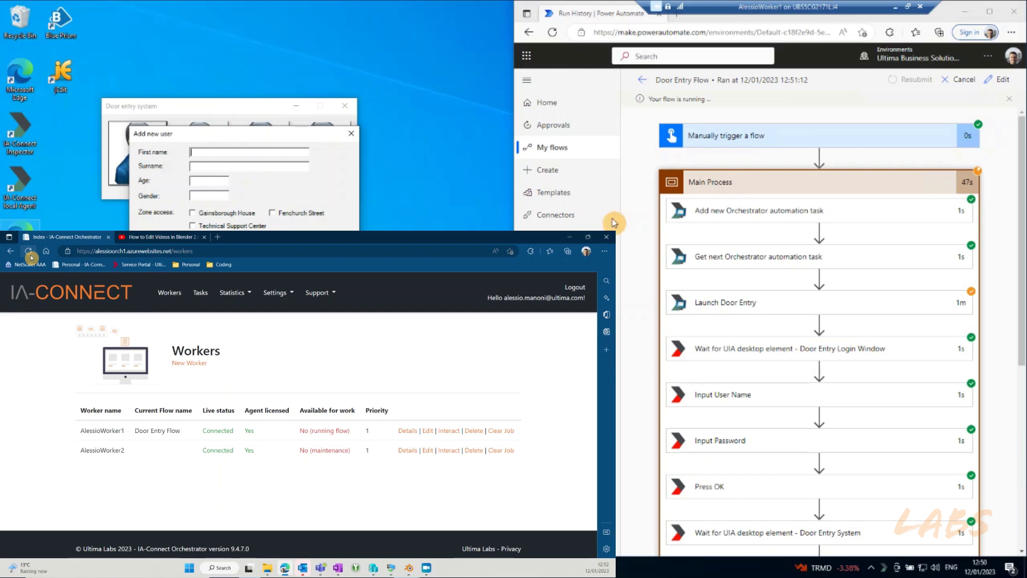
Step: Collapse the Main Process scope of the Power Automate run, and inspect the actions in the Finally scope
click(762, 190)
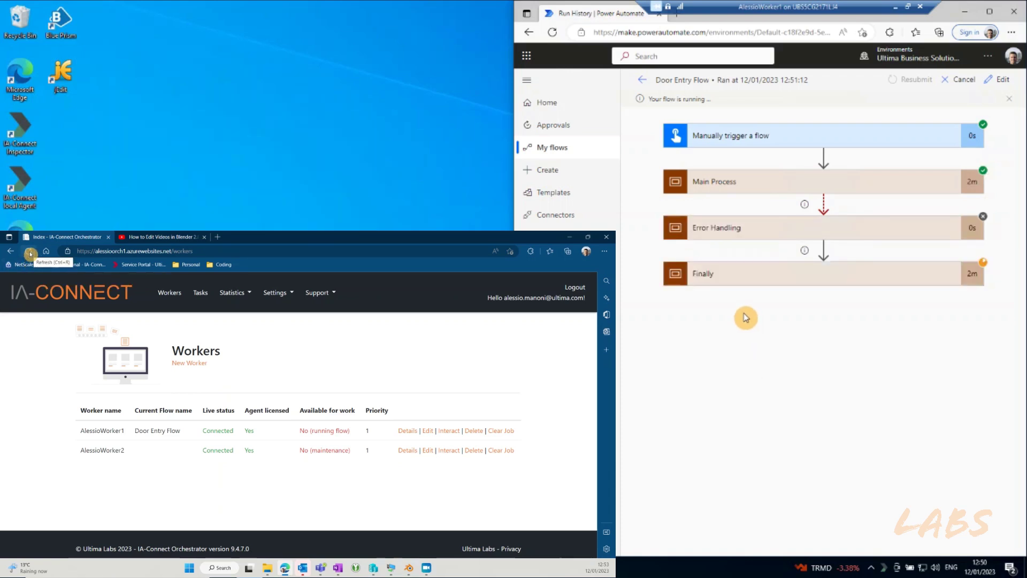
click(713, 277)
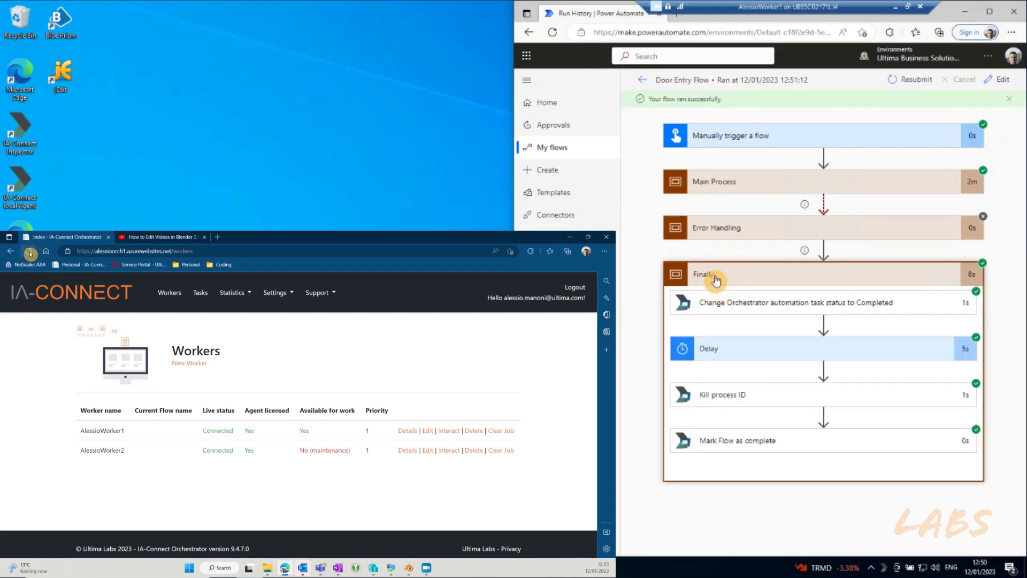
click(715, 279)
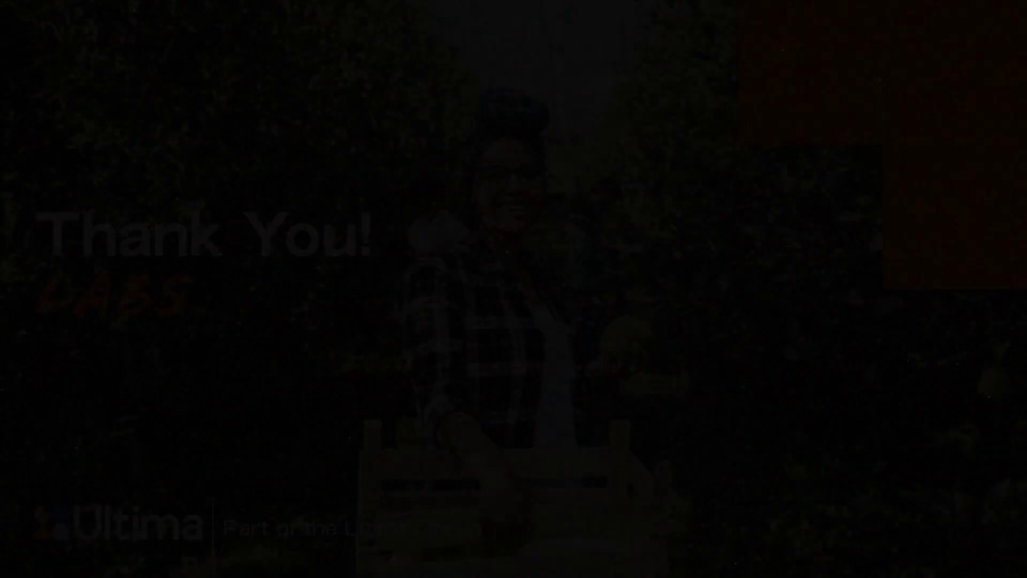